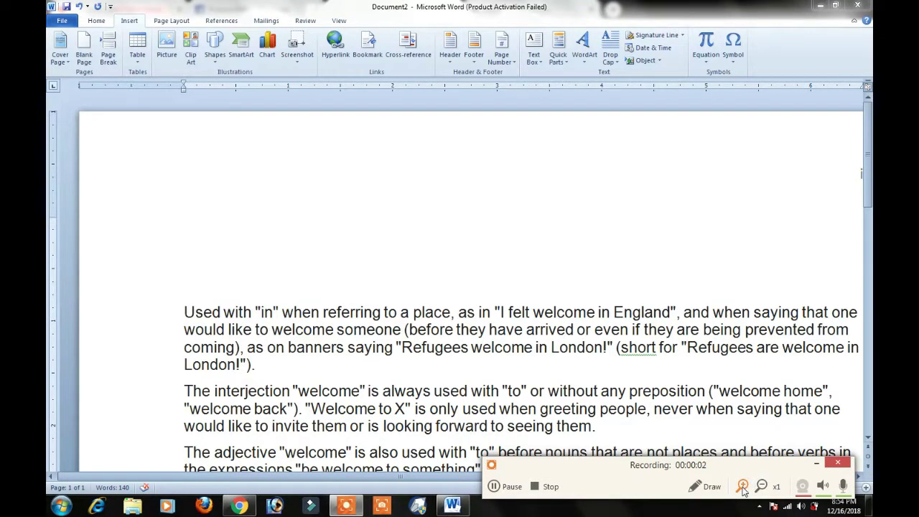
# Minimize Word and the browser to the desktop, then bring the Word document back.
pyautogui.click(743, 487)
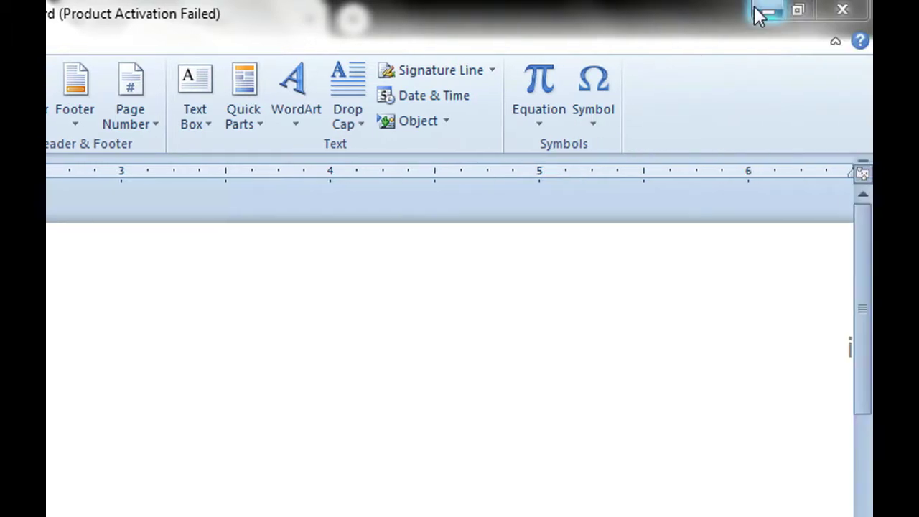
pyautogui.click(760, 13)
pyautogui.click(761, 13)
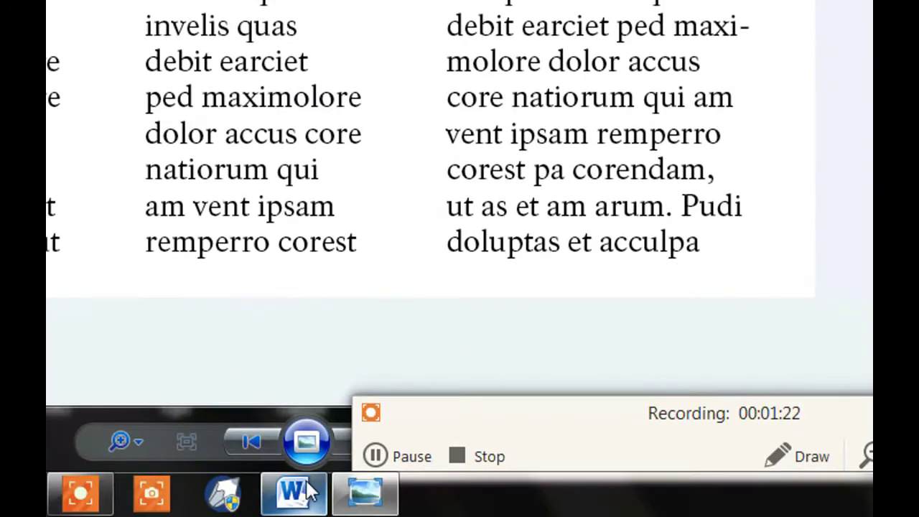
pyautogui.click(308, 493)
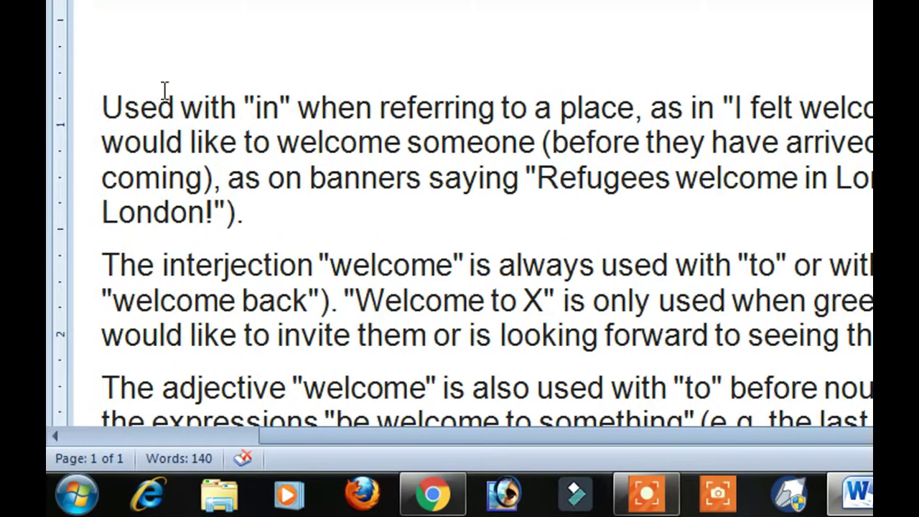
# Insert an empty line above the paragraph and break it after 'referring to'.
pyautogui.press('Return')
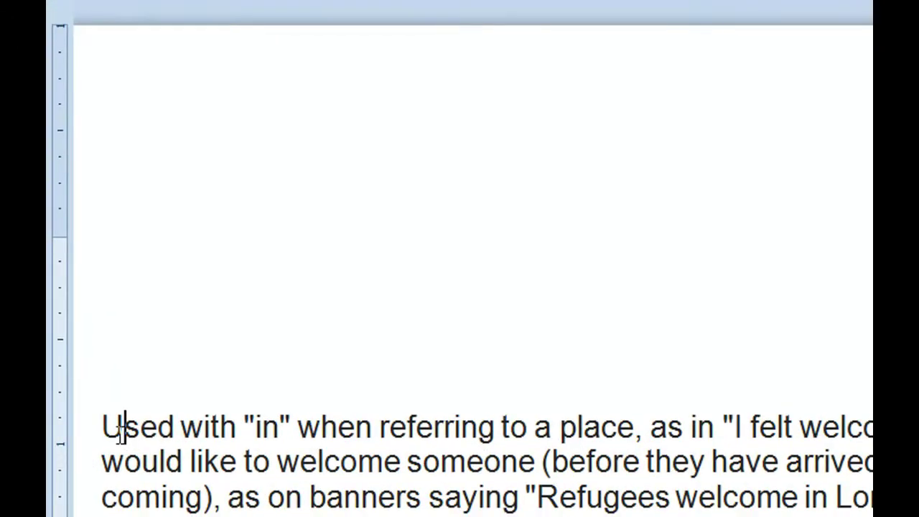
pyautogui.doubleClick(110, 428)
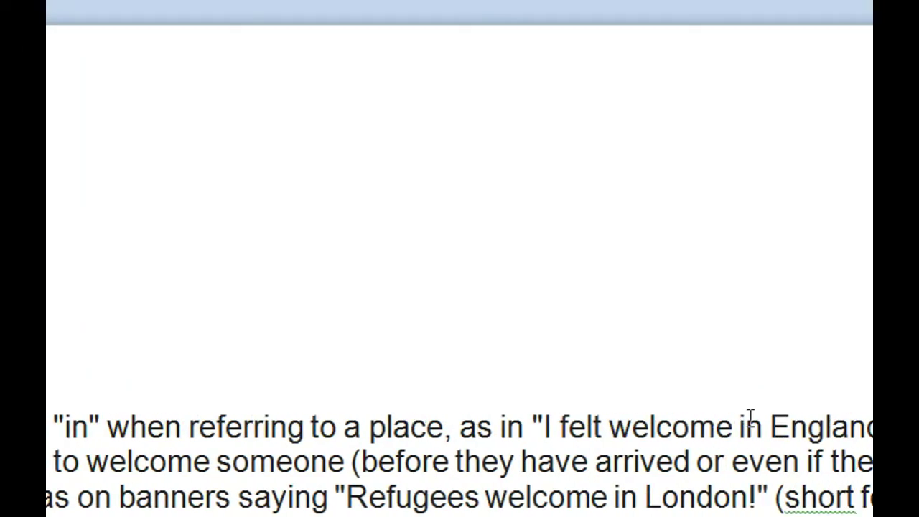
pyautogui.click(399, 402)
pyautogui.press('Return')
pyautogui.press('Return')
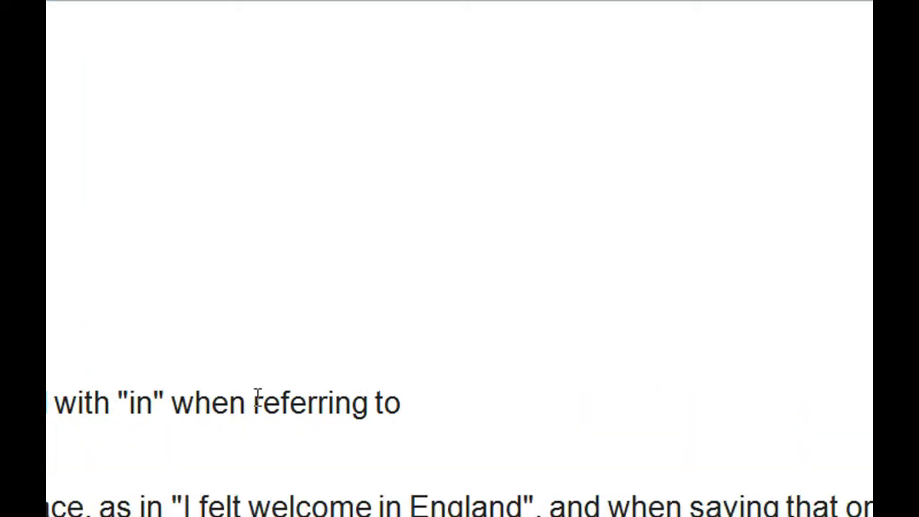
# Indent the line starting with 'Used' far right using two tabs.
pyautogui.click(103, 401)
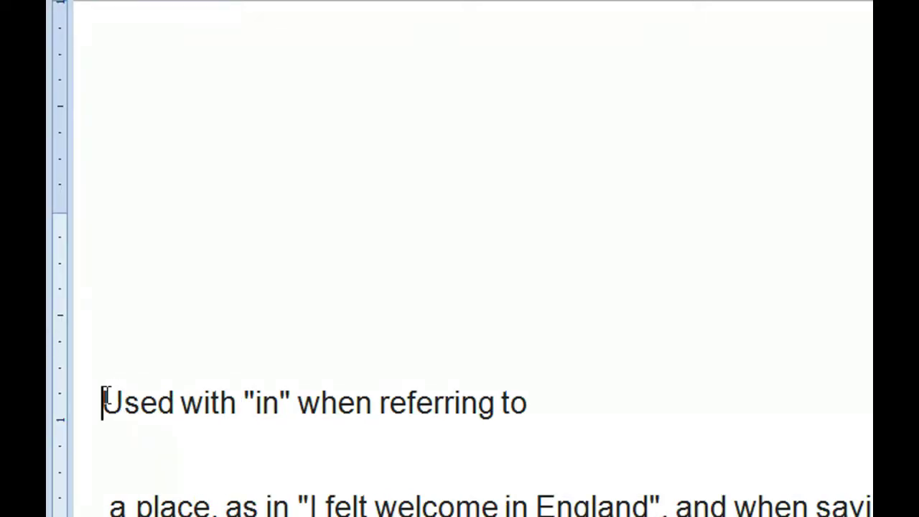
pyautogui.press('Tab')
pyautogui.press('Tab')
pyautogui.press('Tab')
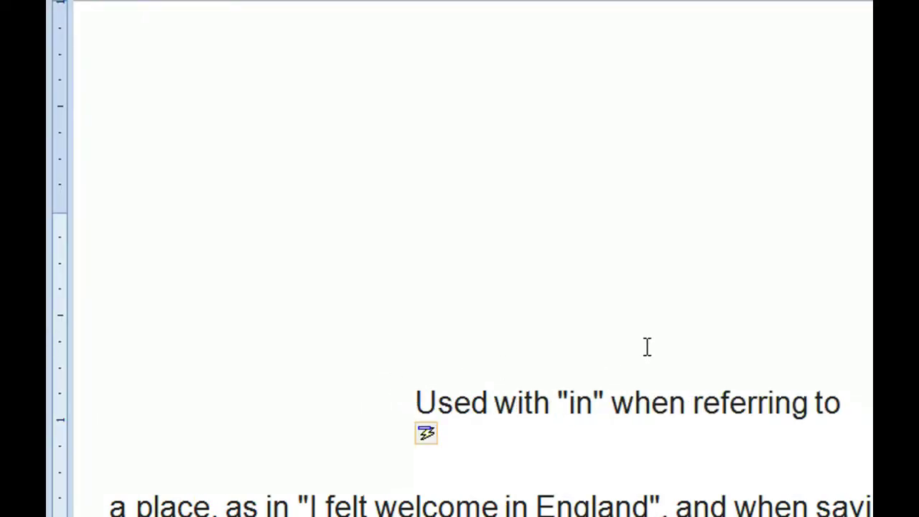
pyautogui.press('Tab')
pyautogui.press('Tab')
pyautogui.press('Tab')
pyautogui.press('Tab')
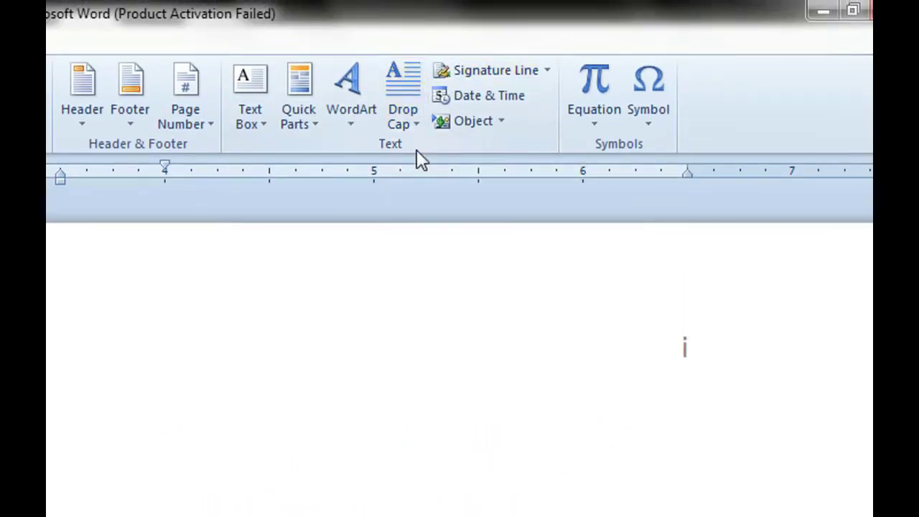
# Make the opening U a Dropped capital and drag its frame to the right.
pyautogui.click(412, 126)
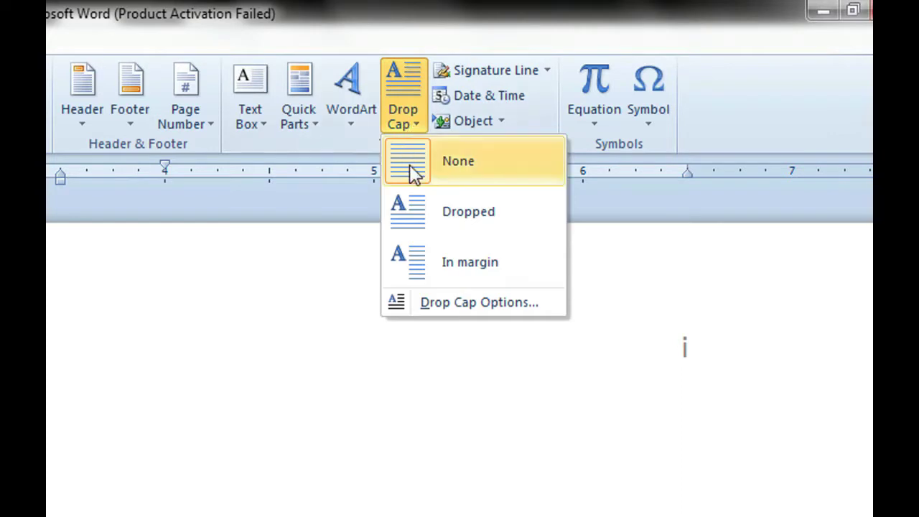
pyautogui.click(422, 228)
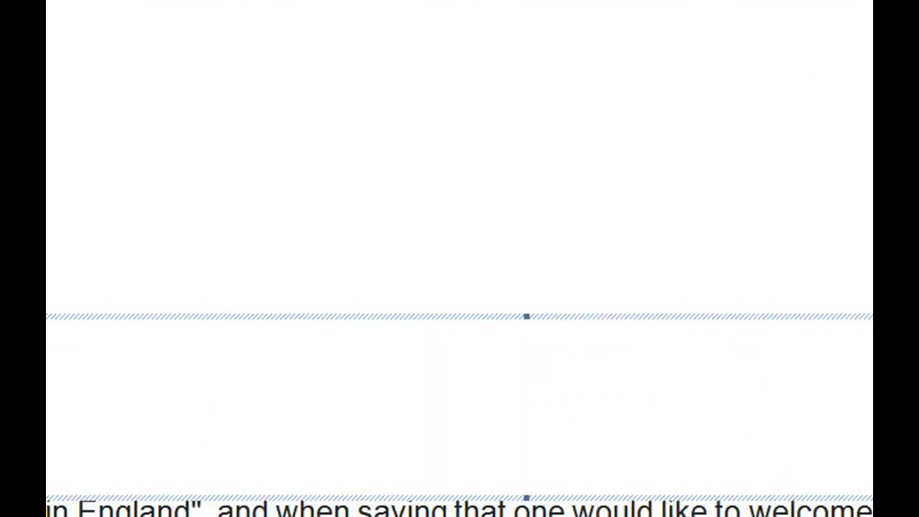
pyautogui.moveTo(94, 405); pyautogui.dragTo(818, 405)
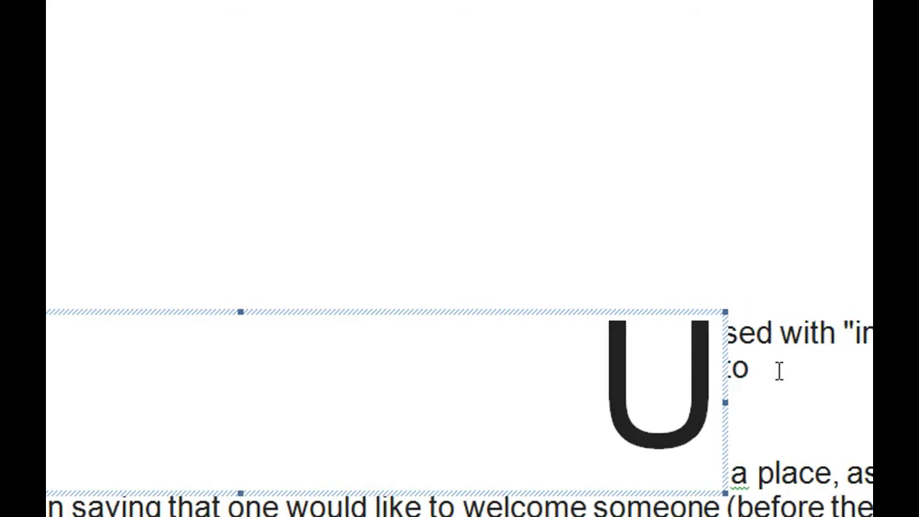
# Type a long string of RET/TTT filler text after 'referring to'.
pyautogui.click(754, 370)
pyautogui.write('RETRETR')
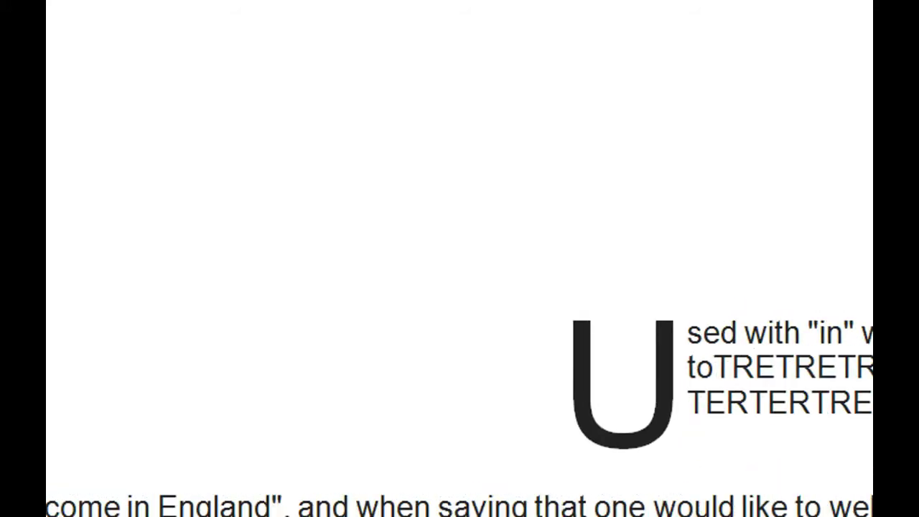
pyautogui.write('ETER')
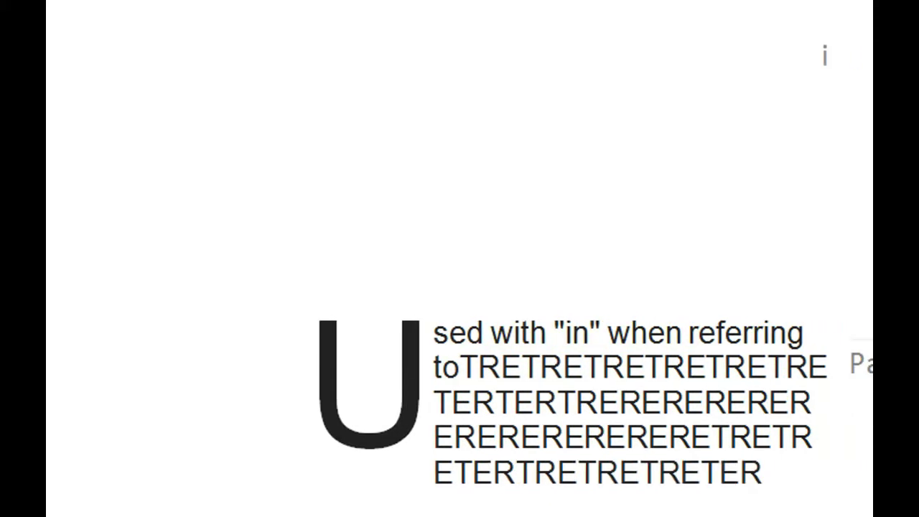
pyautogui.write('TERTRERERERERERERERERERERERERETRETRETERTRETRETRETERTRETTTTTTTTTTTTTTTTTTTTTTTTTTTTTTTTTTTTTT')
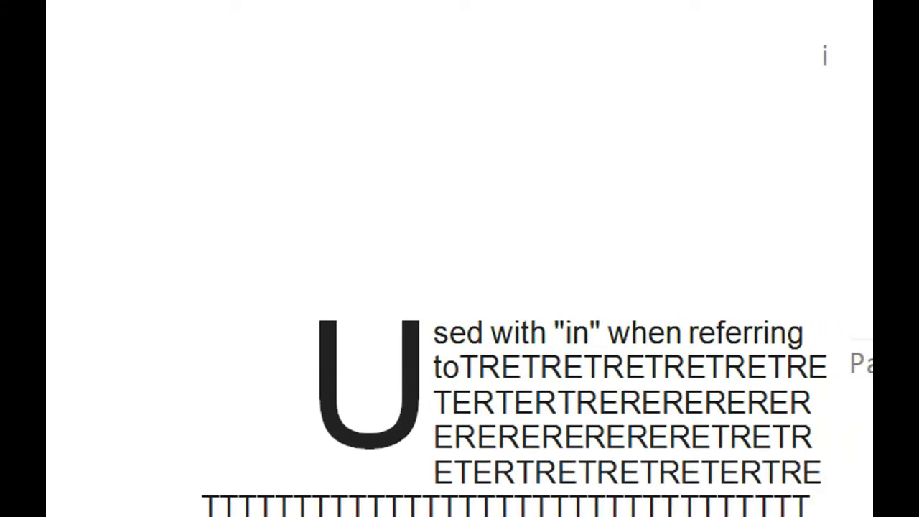
pyautogui.write('TTTTTTTTTTTTTTTTTTTTTTTTTTTTTTTTTTTTTTTTTTTTTTTTTTTTTTTTTTT')
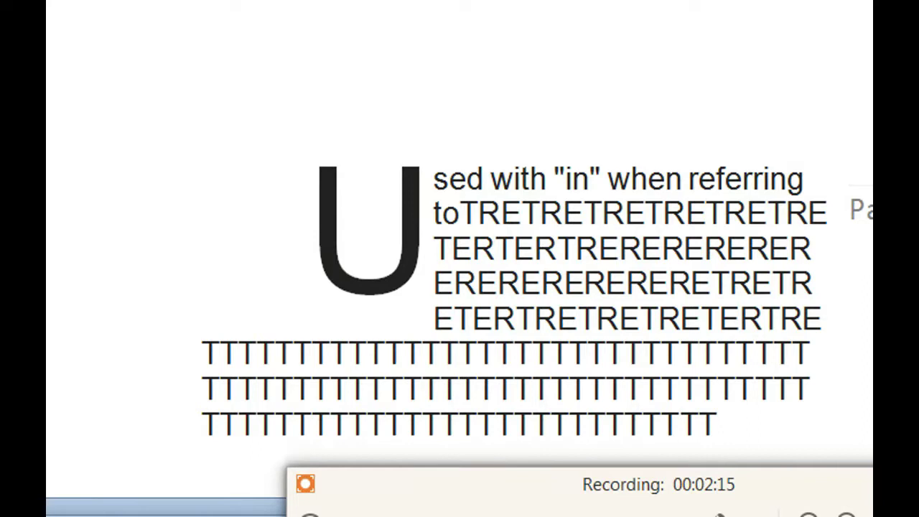
pyautogui.write('TTTTTTTTTTTTTTTTTTTTRETRETRETRETRE')
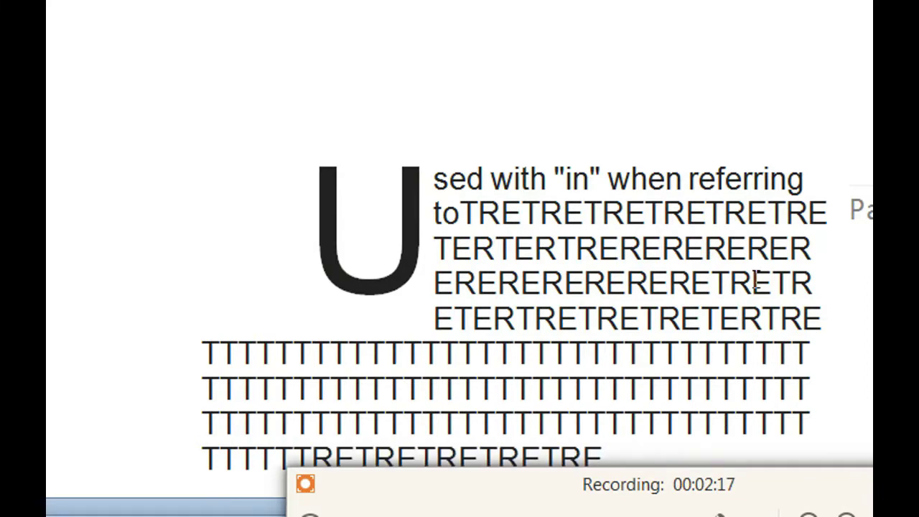
pyautogui.click(523, 64)
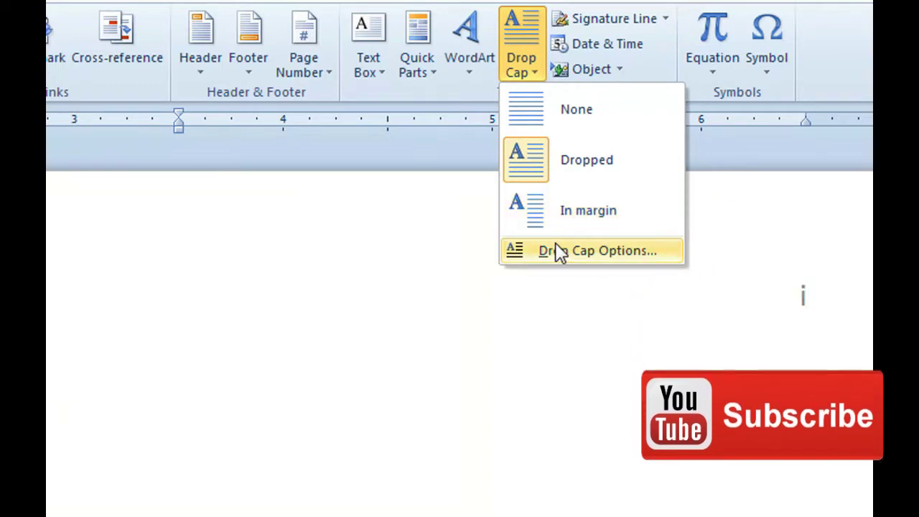
# Set the drop cap font to OCR-B 10 BT in Drop Cap Options, then reselect the U.
pyautogui.click(555, 242)
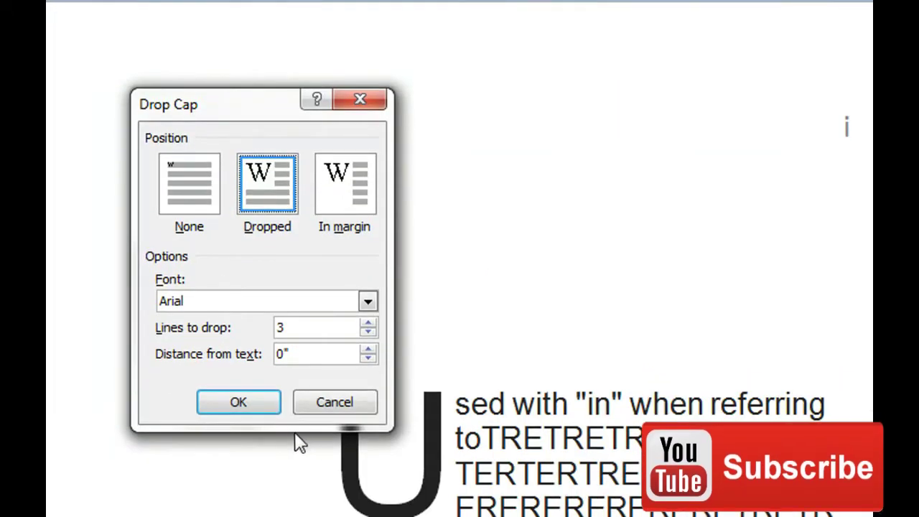
pyautogui.click(368, 303)
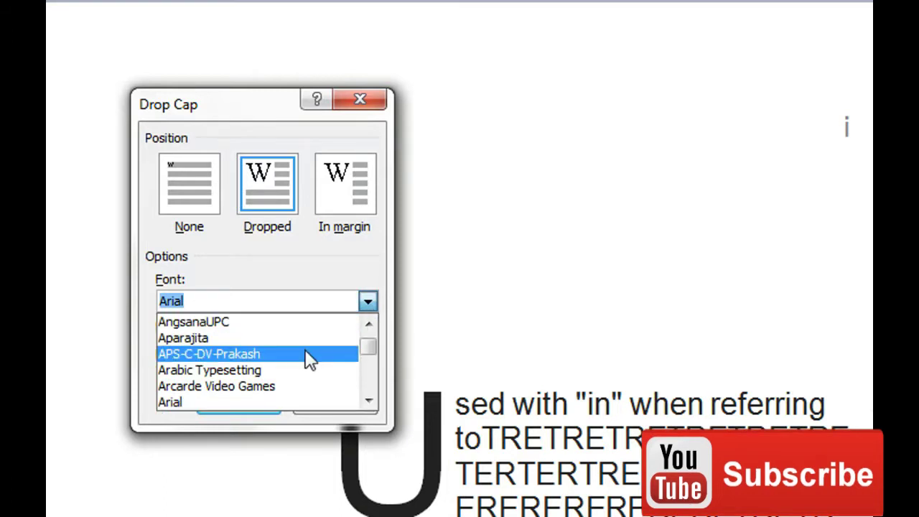
pyautogui.moveTo(367, 347); pyautogui.dragTo(369, 378)
pyautogui.click(304, 372)
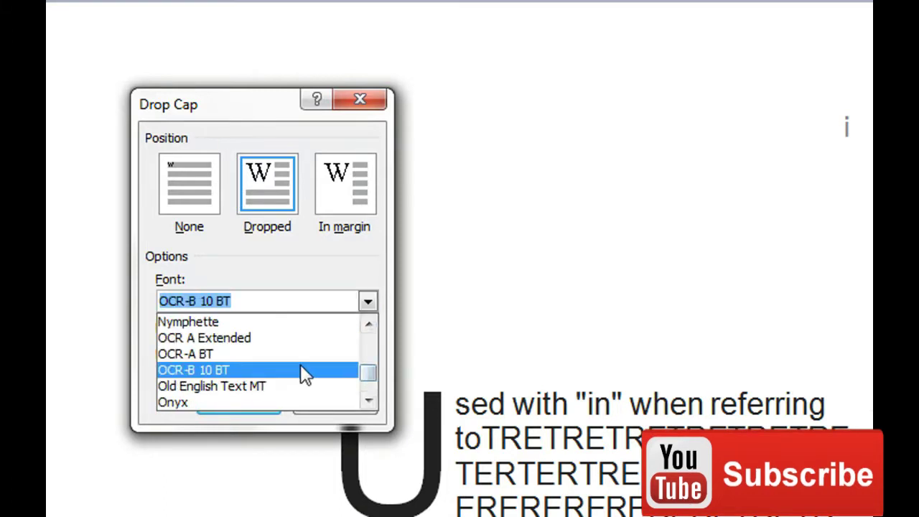
pyautogui.click(262, 400)
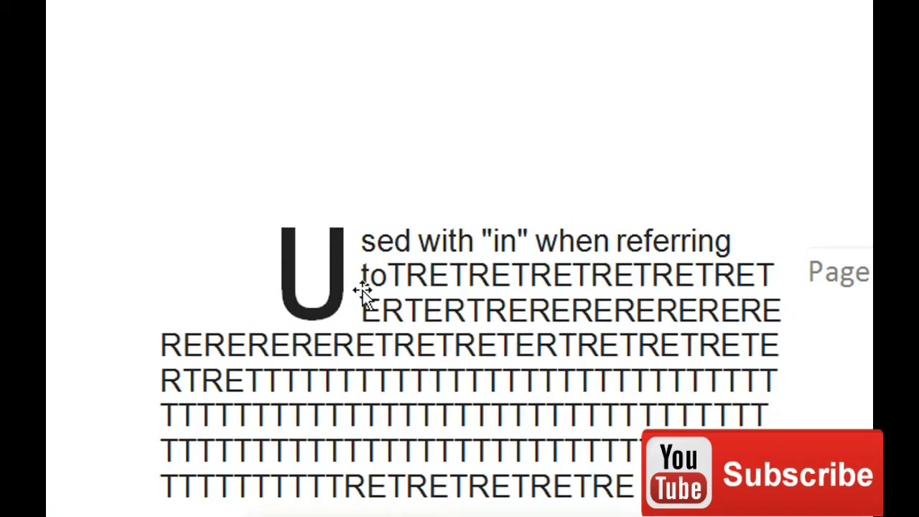
pyautogui.click(300, 261)
pyautogui.click(513, 90)
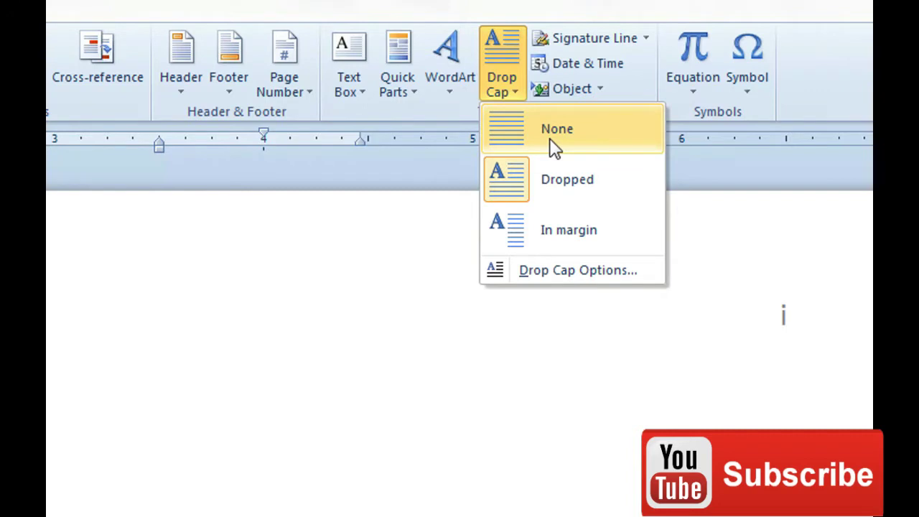
# Keep the U set to Dropped and click back into the paragraph text.
pyautogui.click(543, 181)
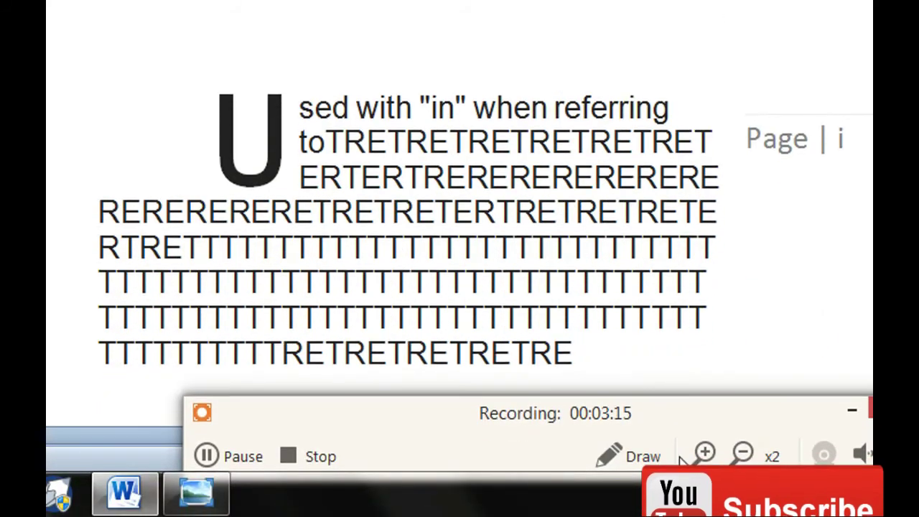
pyautogui.click(704, 454)
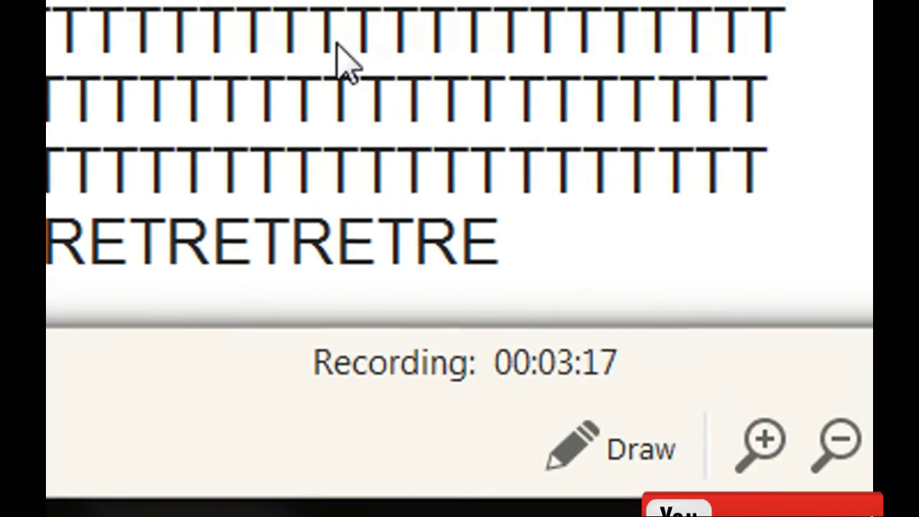